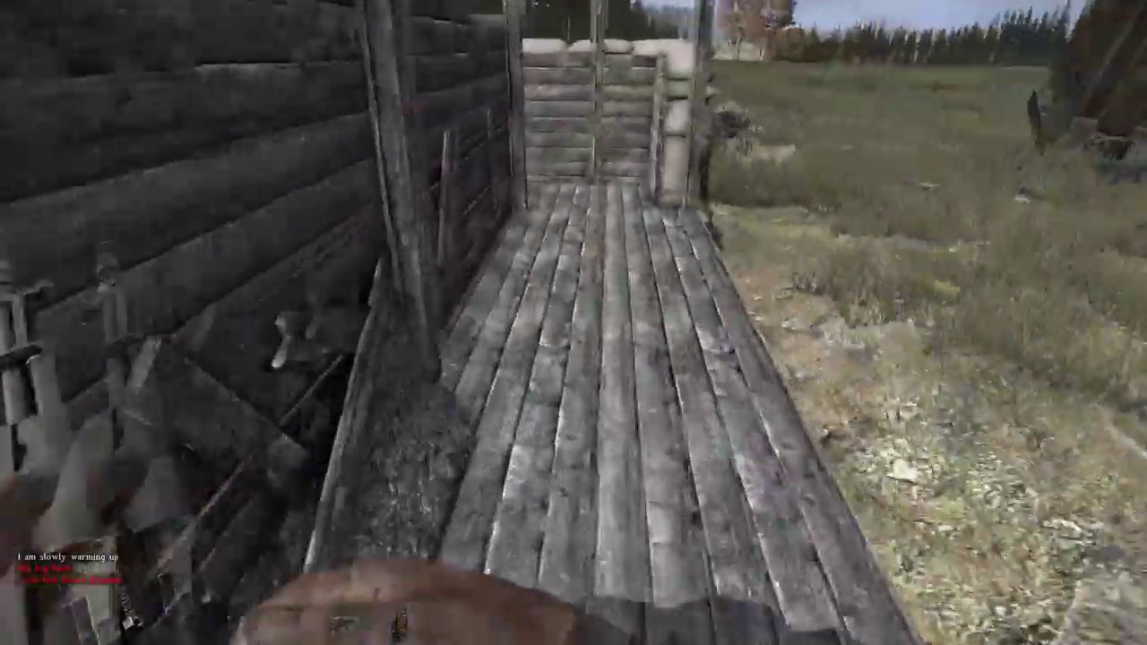
{"action": "key", "text": "w"}
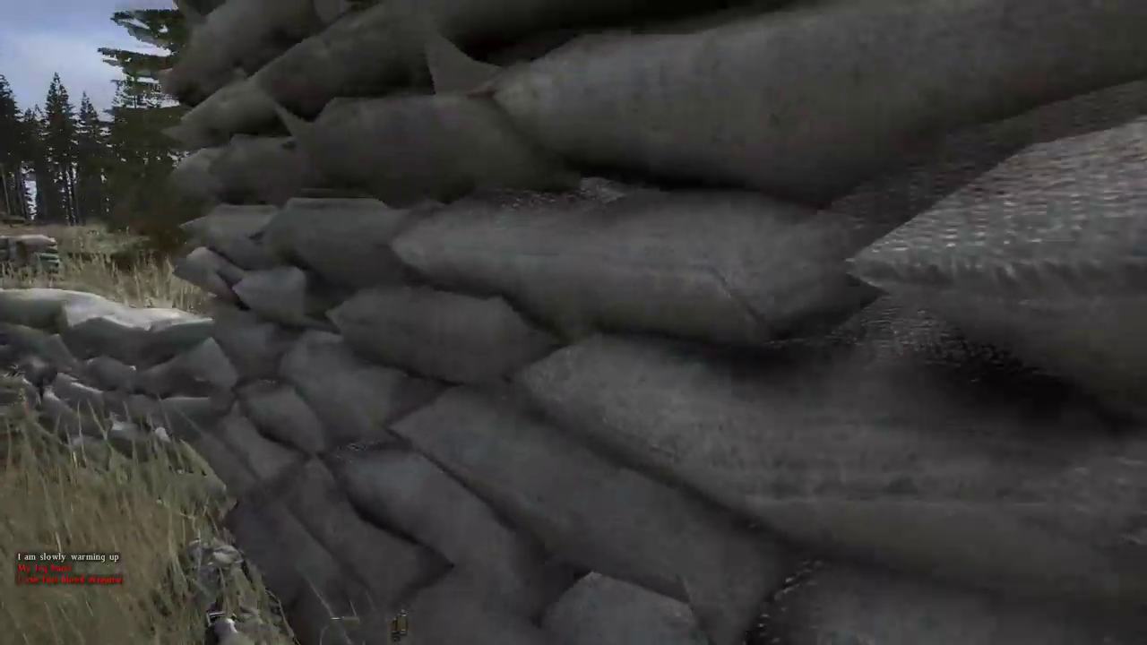
{"action": "key", "text": "w"}
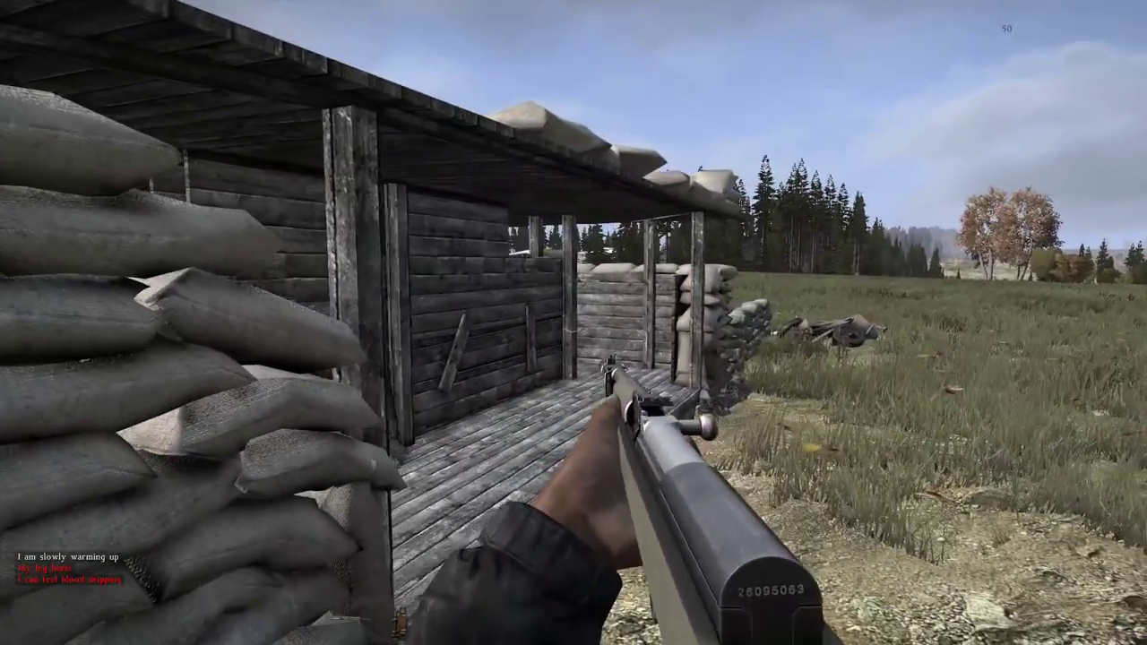
{"action": "right_click", "coordinate": [573, 322]}
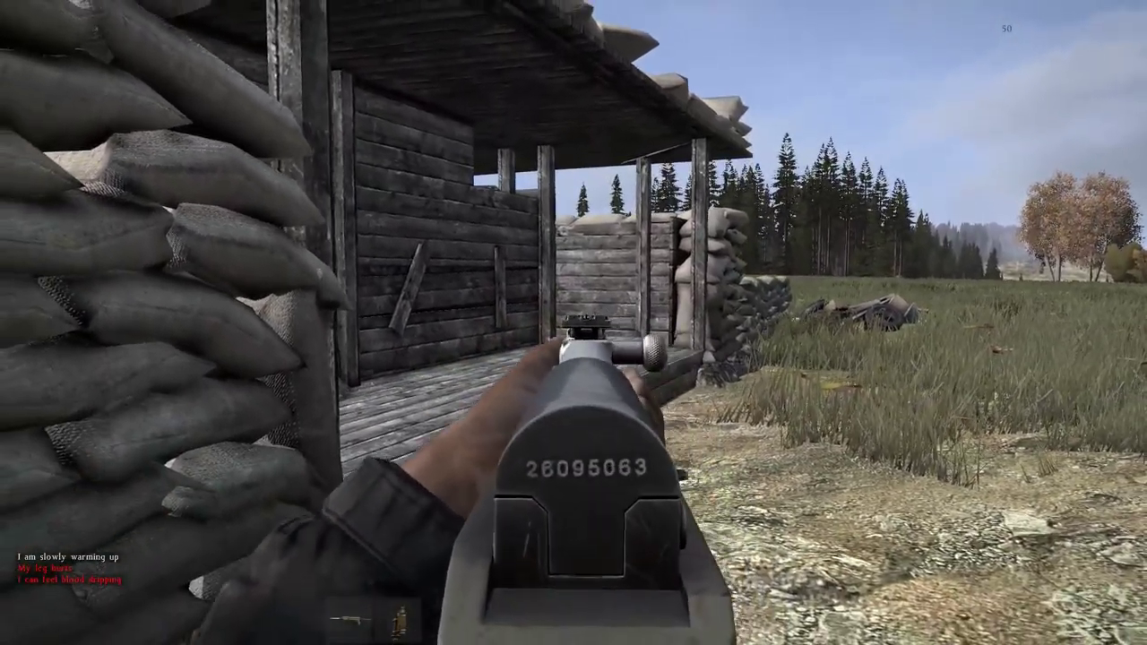
{"action": "key", "text": "w"}
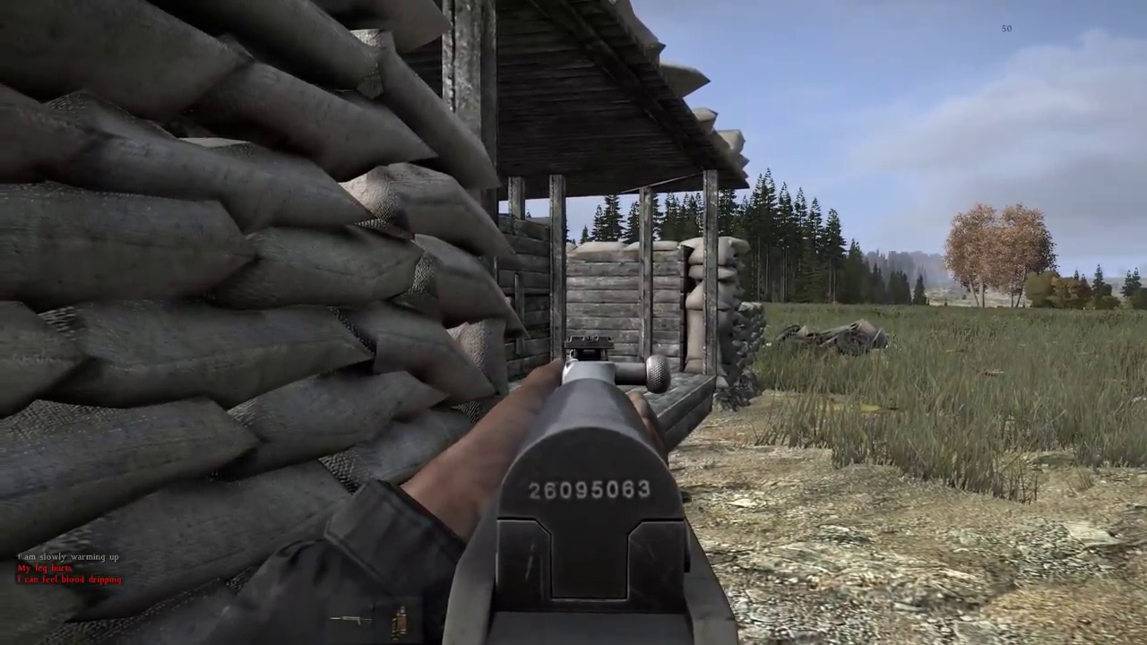
{"action": "right_click", "coordinate": [574, 322]}
{"action": "key", "text": "w"}
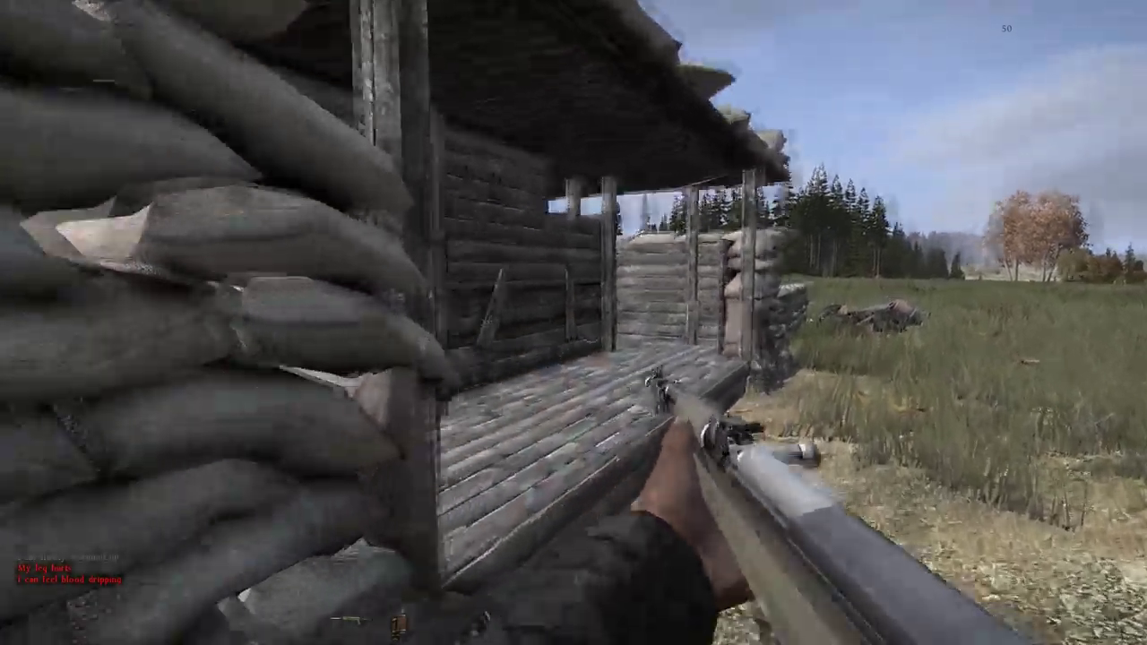
{"action": "key", "text": "w"}
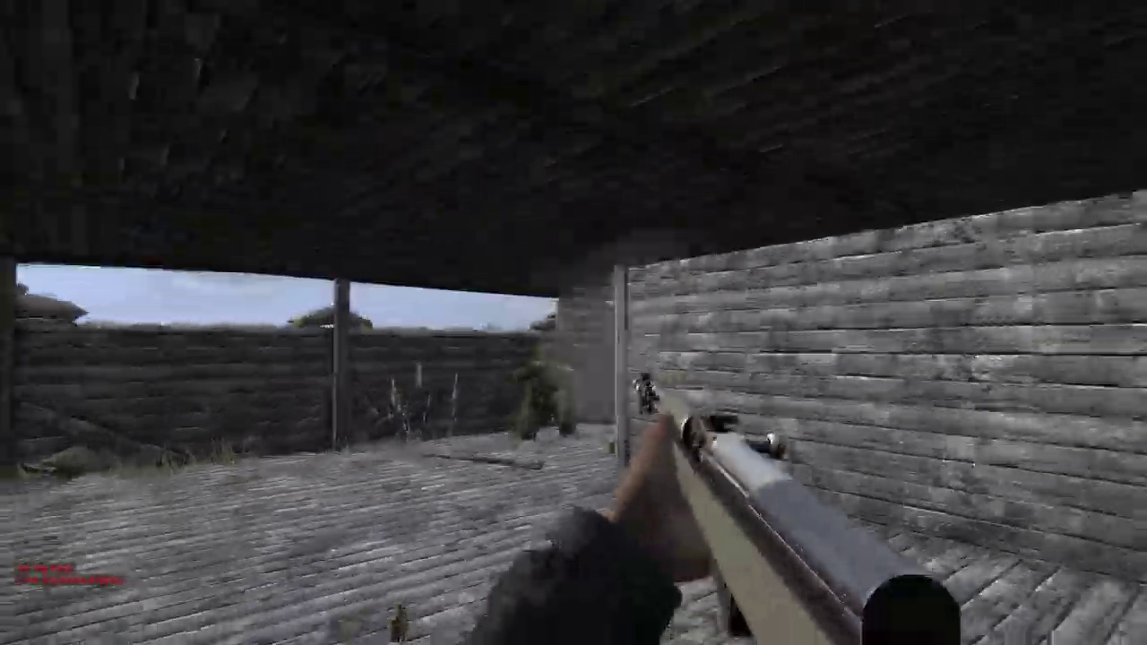
{"action": "left_click", "coordinate": [573, 323]}
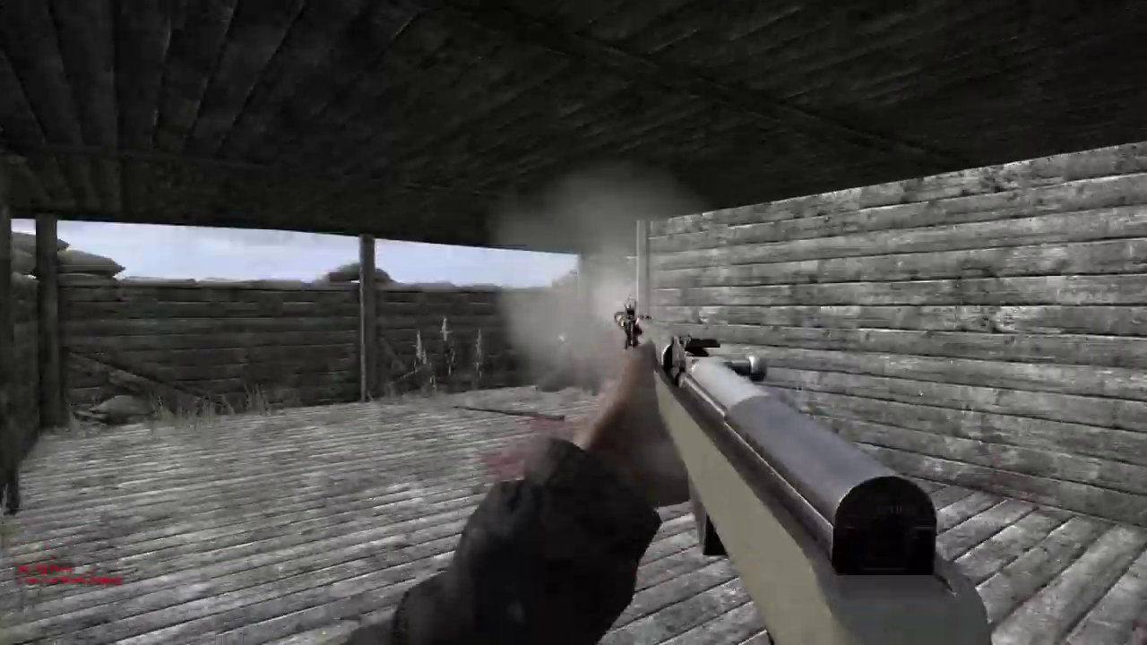
{"action": "key", "text": "Tab"}
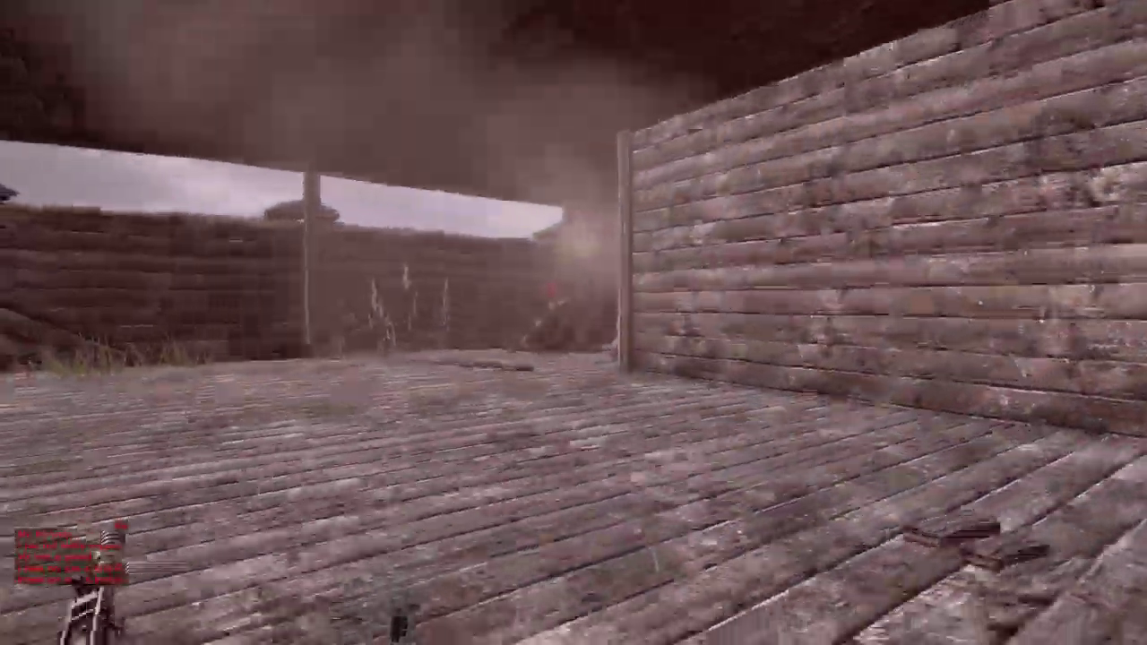
{"action": "key", "text": "Tab"}
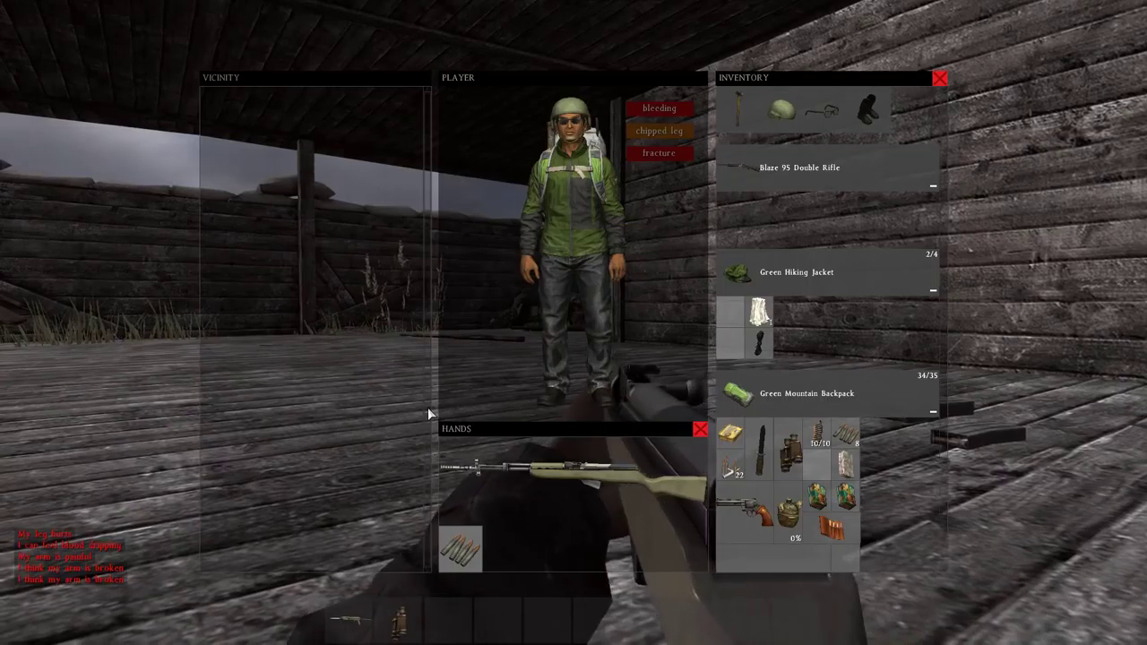